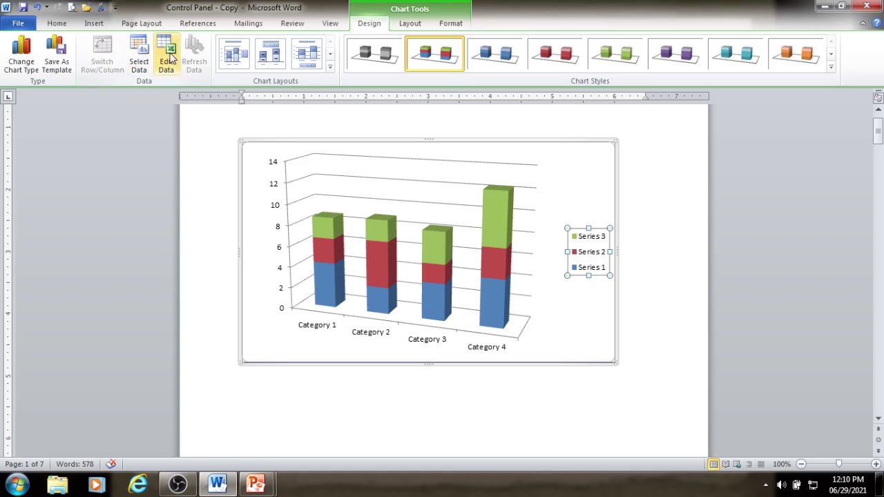
# - Edit the chart's data, setting the Series 1 values for Categories 1 to 4 to 6, 8, 9 and 5
pyautogui.click(171, 59)
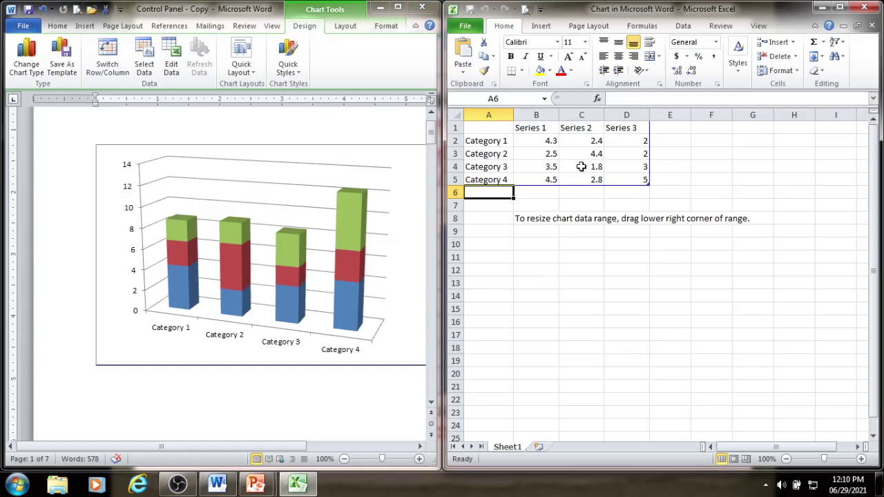
pyautogui.click(550, 141)
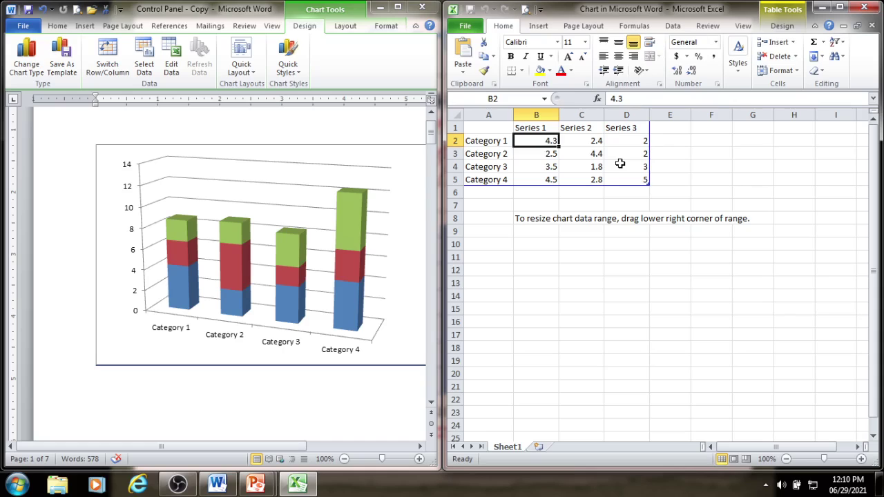
pyautogui.write('6')
pyautogui.press('Return')
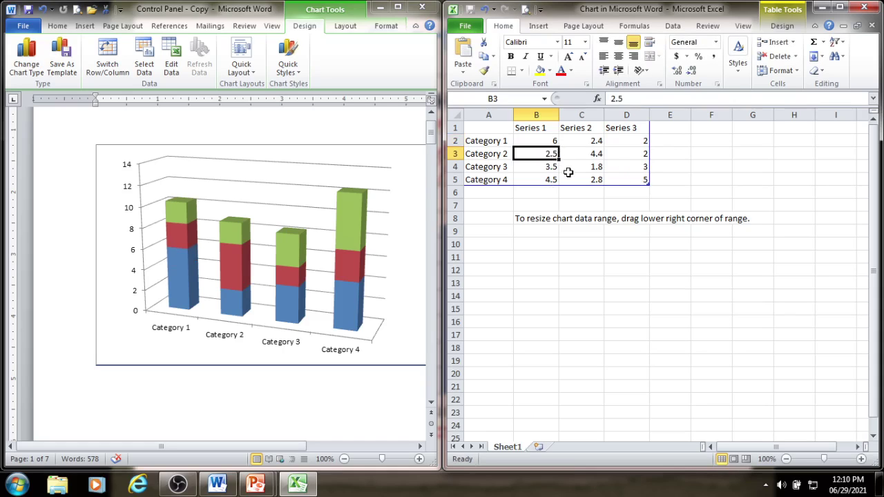
pyautogui.write('8')
pyautogui.press('Return')
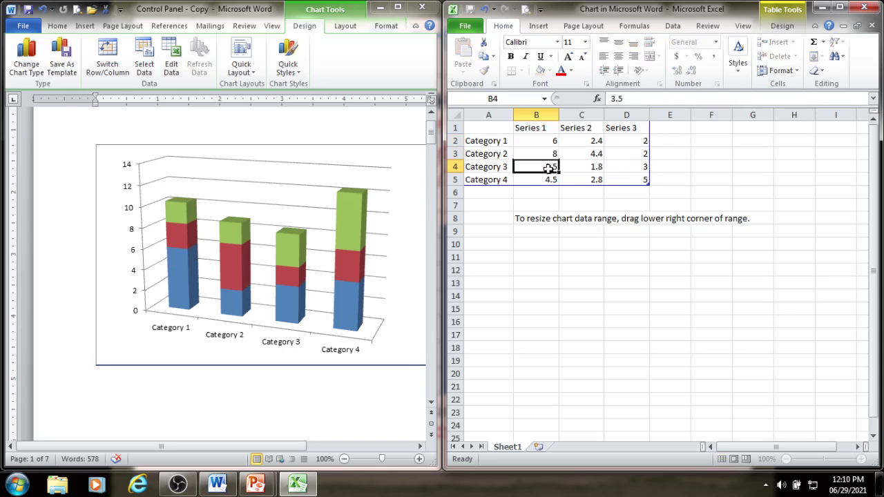
pyautogui.write('9')
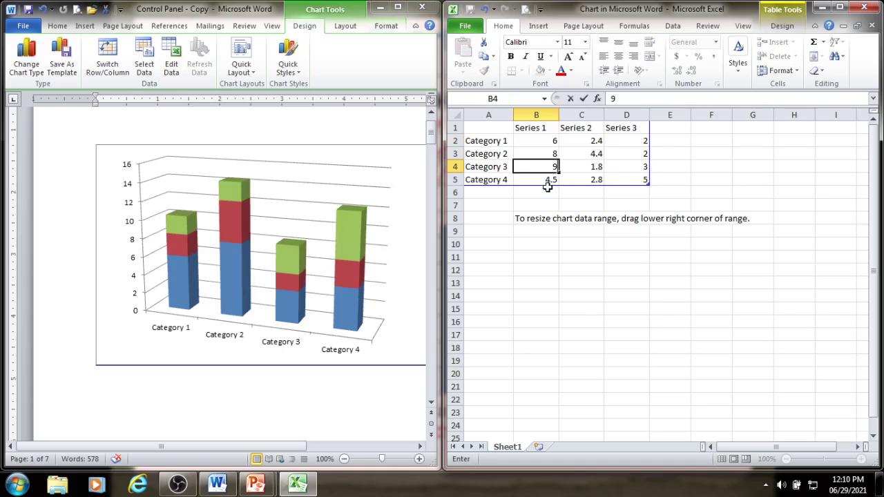
pyautogui.press('Return')
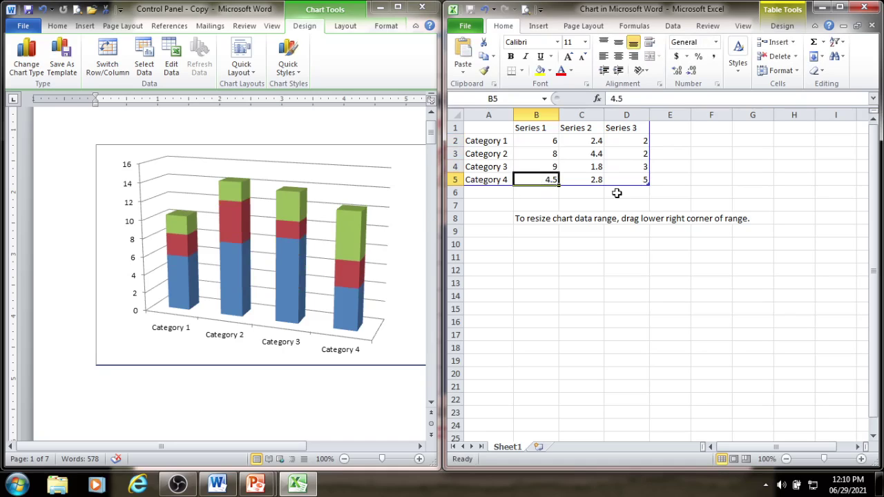
pyautogui.write('5')
# - Set the Series 2 values for Categories 1 to 4 to 2, 7, 8 and 9, and close the chart data sheet
pyautogui.click(592, 141)
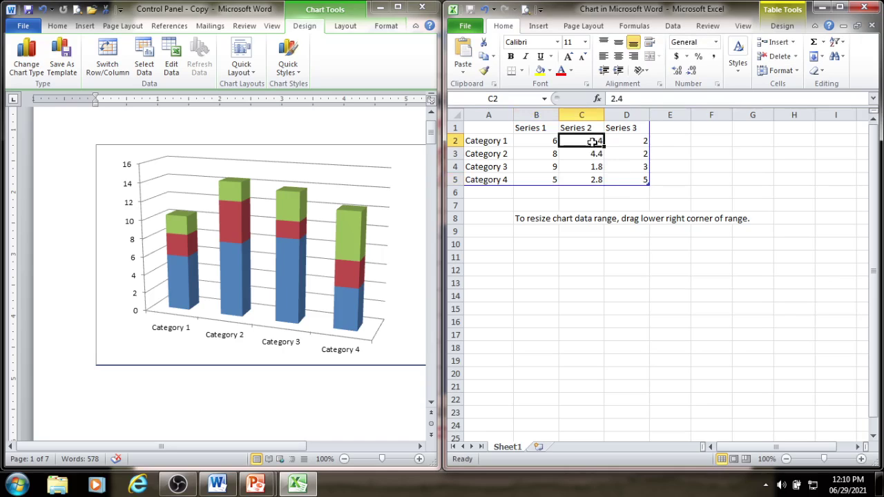
pyautogui.write('2')
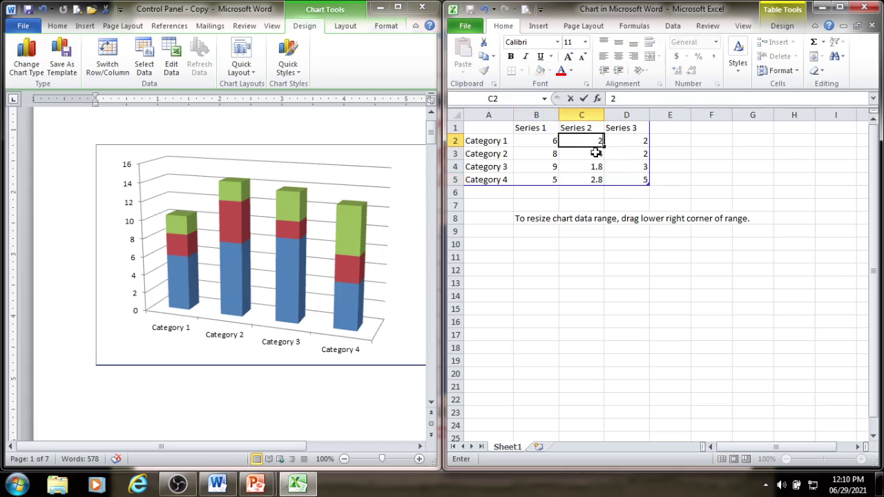
pyautogui.click(595, 153)
pyautogui.write('7')
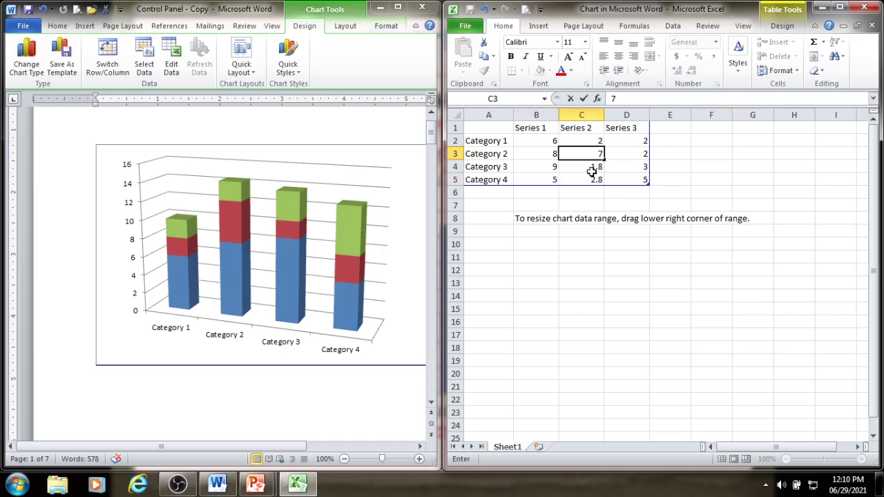
pyautogui.click(592, 172)
pyautogui.write('8')
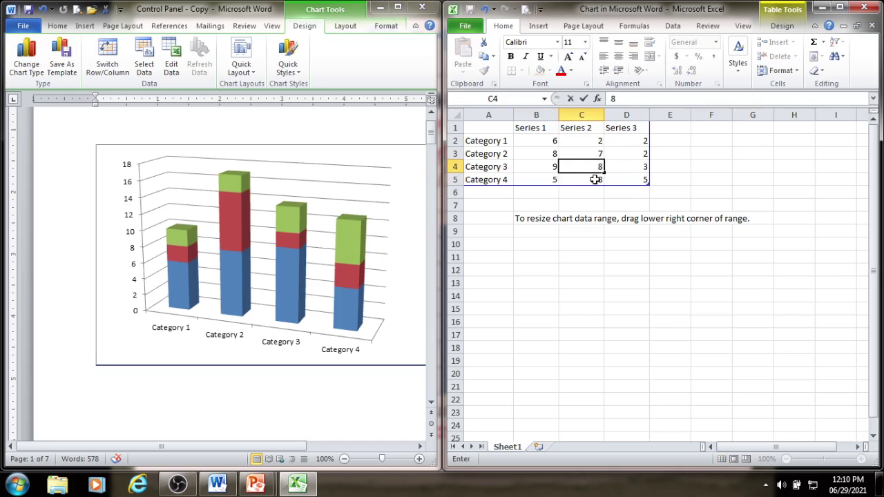
pyautogui.click(595, 179)
pyautogui.write('9')
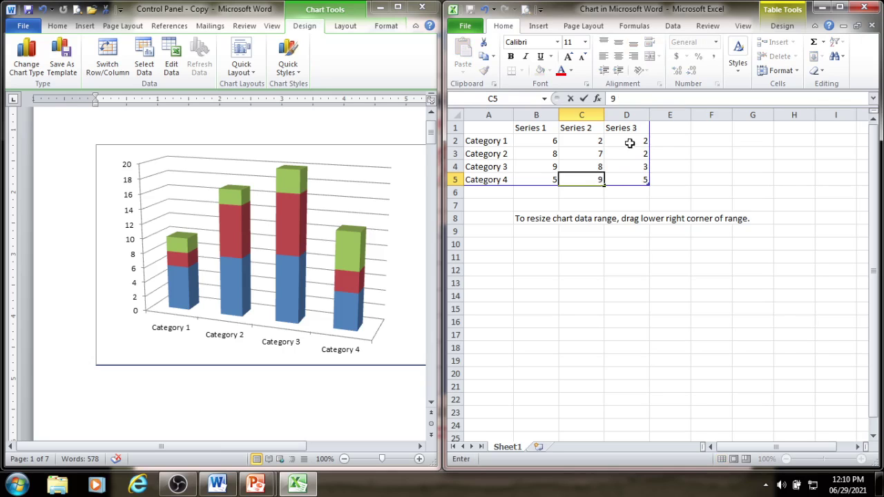
pyautogui.click(627, 141)
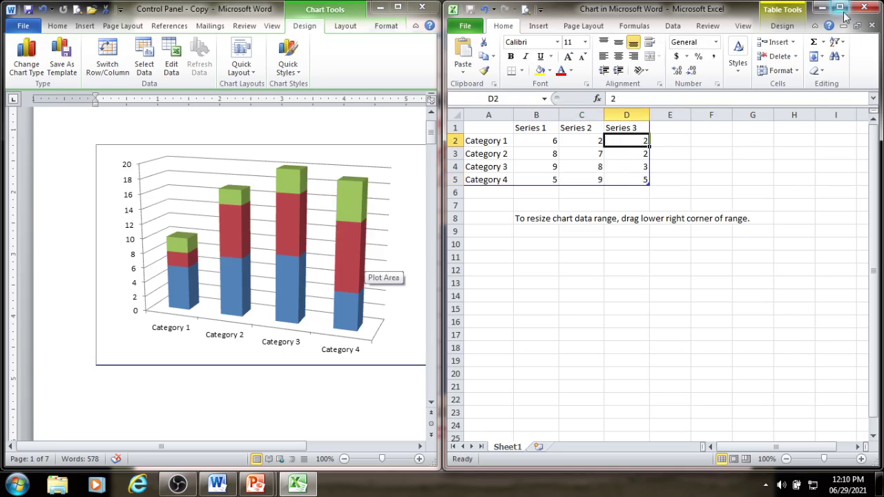
pyautogui.click(864, 6)
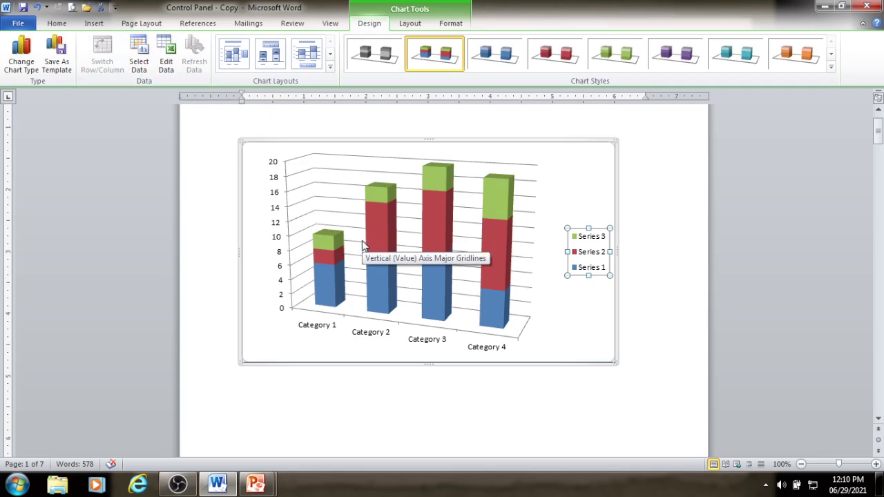
pyautogui.rightClick(592, 188)
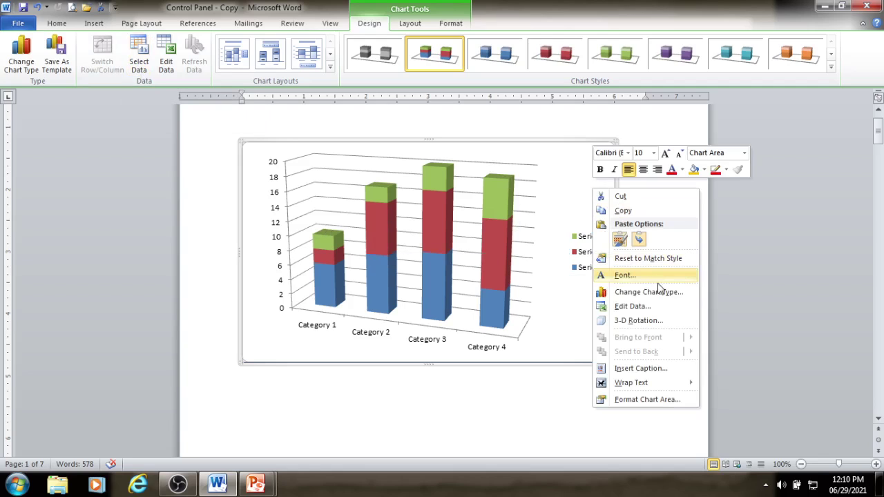
pyautogui.click(571, 152)
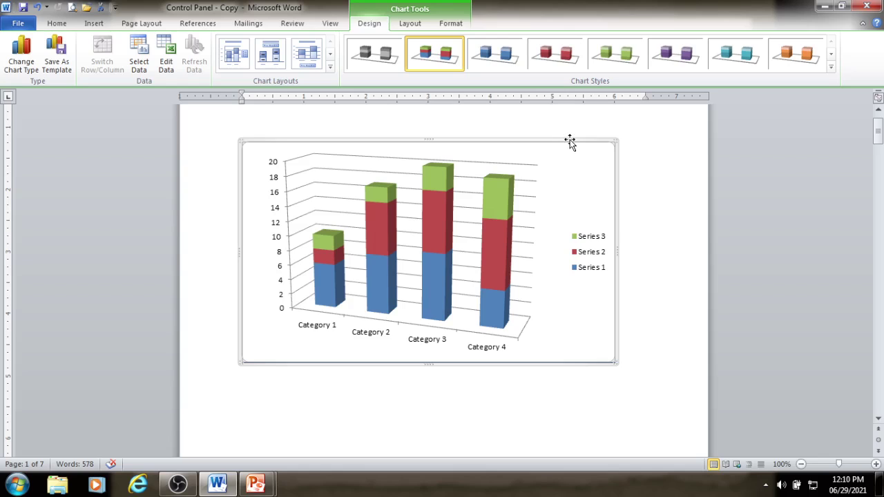
pyautogui.rightClick(569, 139)
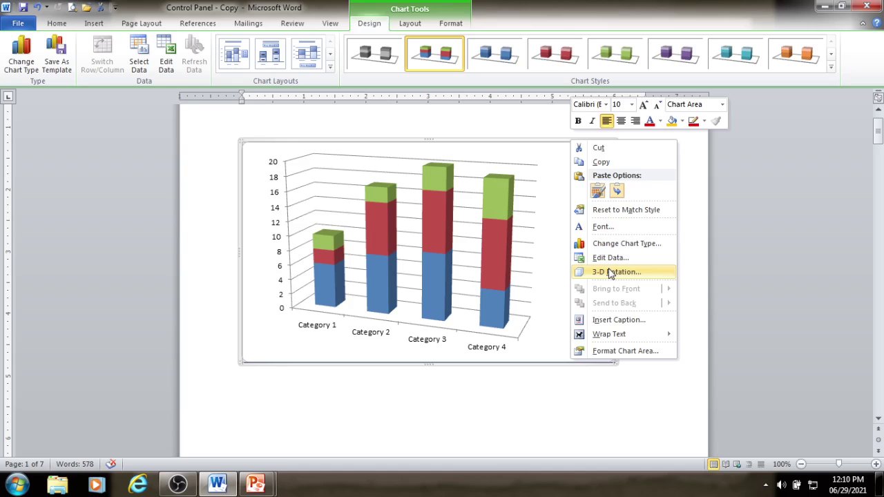
pyautogui.moveTo(618, 336)
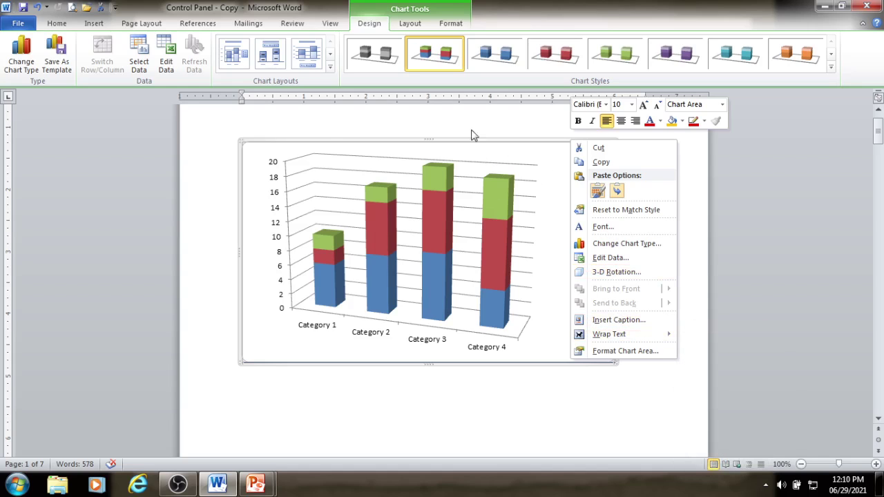
pyautogui.click(381, 142)
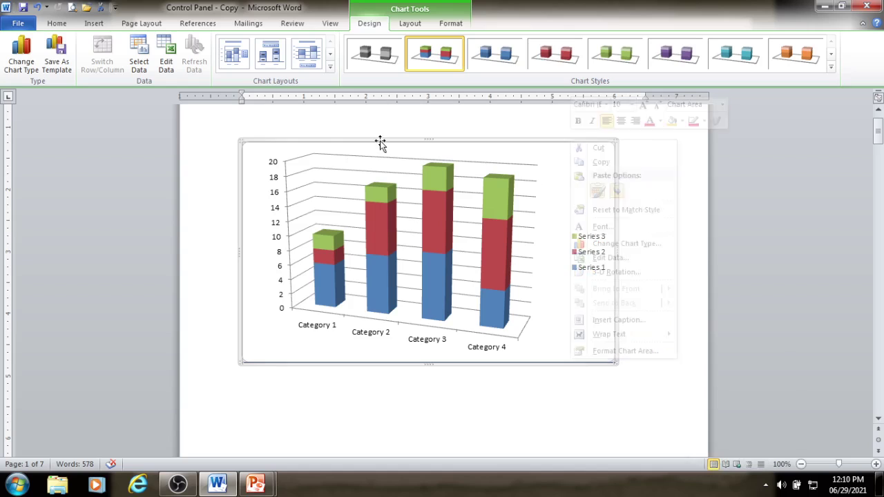
# - Display both major and minor gridlines on the chart for the primary horizontal and primary vertical directions
pyautogui.click(412, 24)
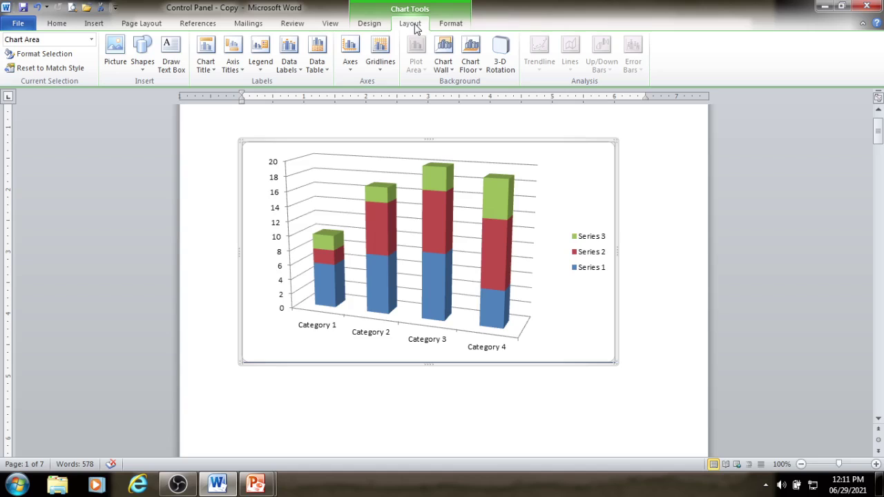
pyautogui.click(382, 72)
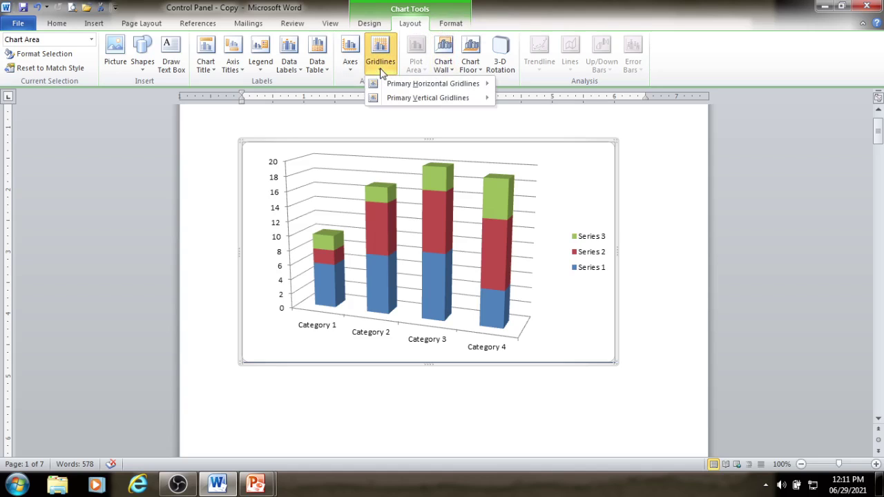
pyautogui.moveTo(391, 86)
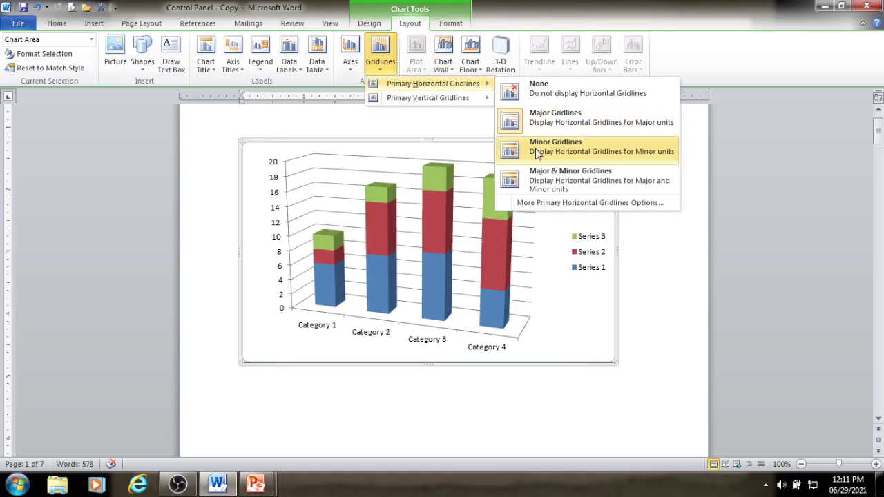
pyautogui.click(544, 181)
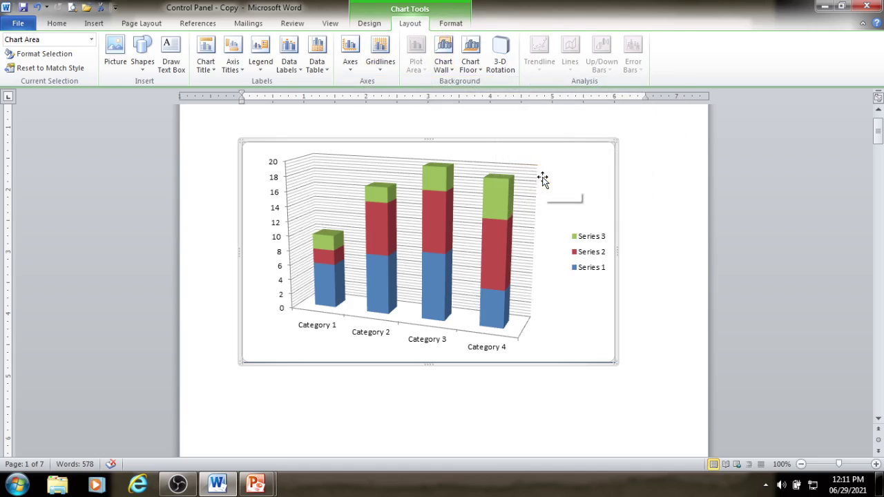
pyautogui.click(383, 72)
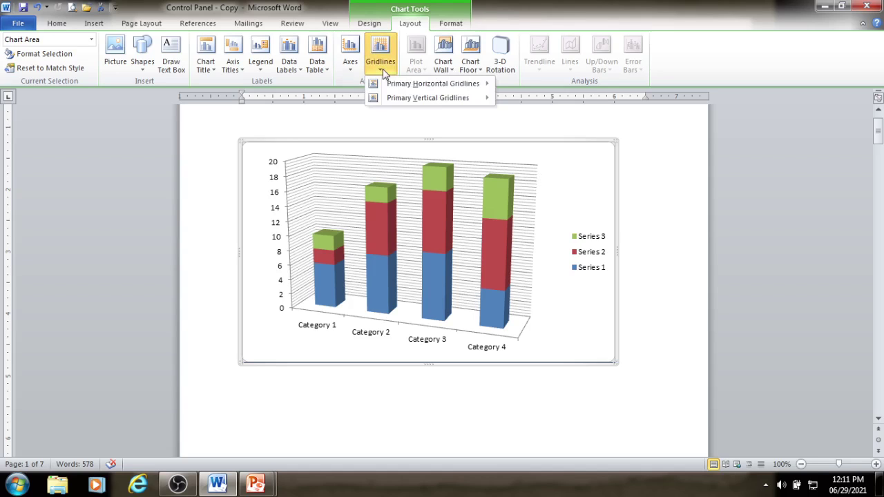
pyautogui.moveTo(386, 98)
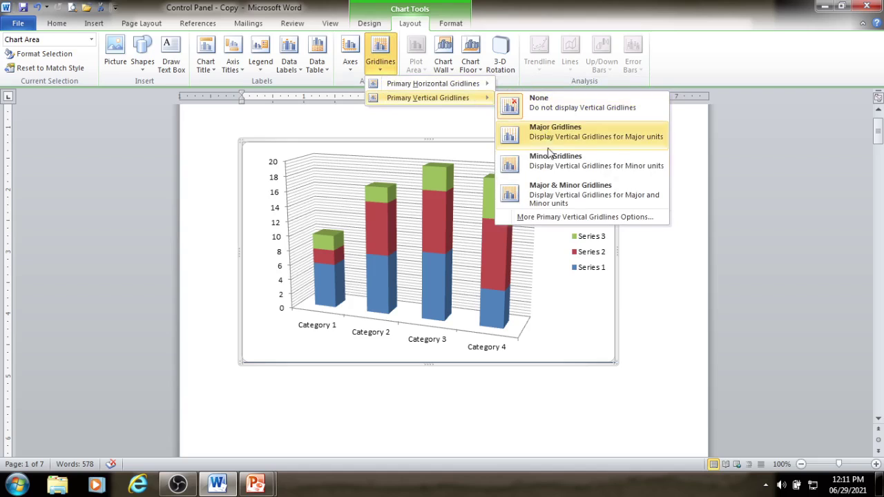
pyautogui.click(559, 201)
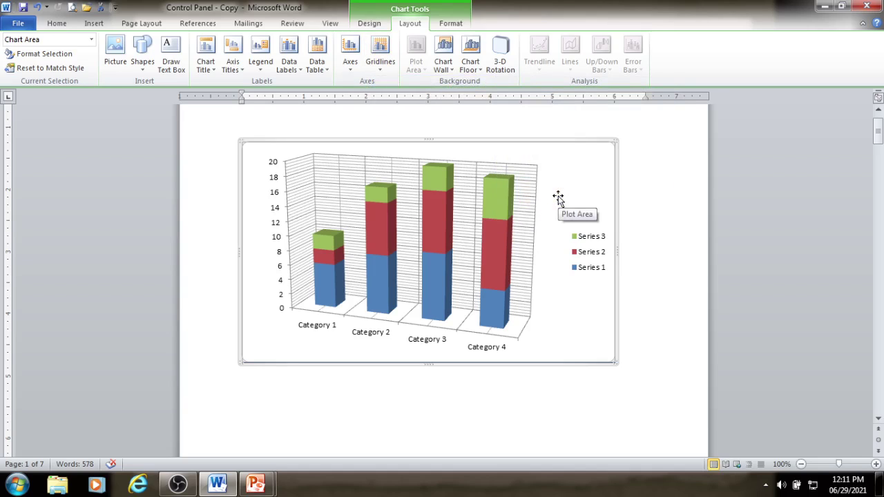
# - Remove all primary horizontal and primary vertical gridlines from the chart
pyautogui.click(380, 65)
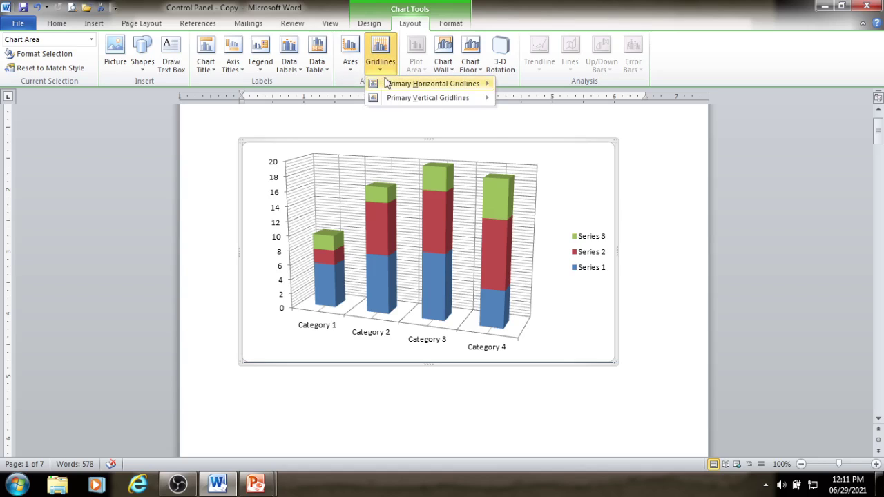
pyautogui.moveTo(462, 84)
pyautogui.click(554, 88)
pyautogui.click(379, 61)
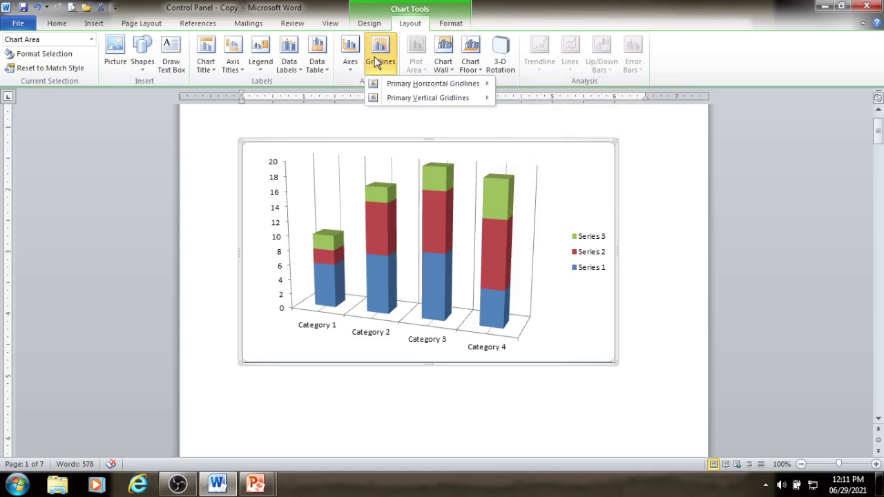
pyautogui.click(528, 85)
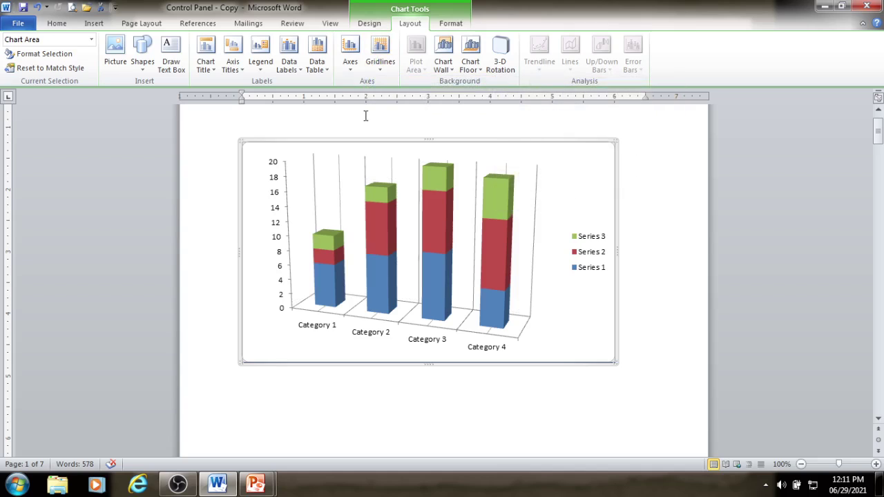
pyautogui.click(379, 68)
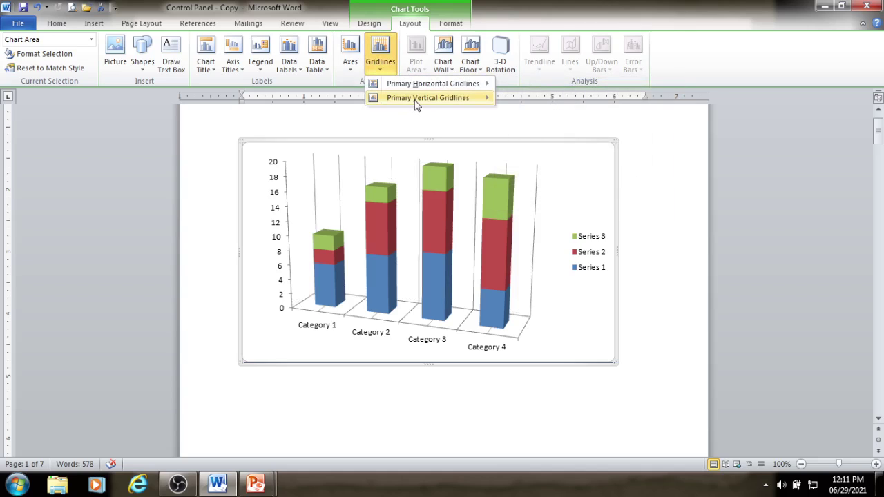
pyautogui.moveTo(418, 99)
pyautogui.click(534, 105)
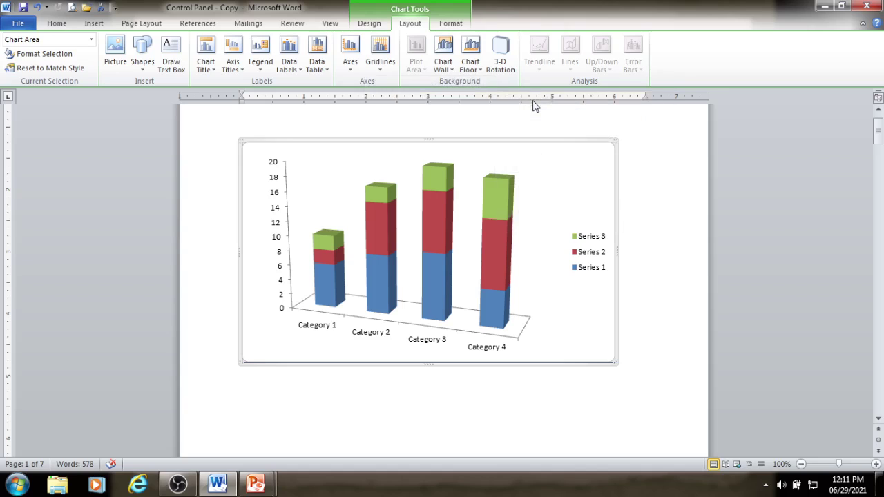
# - Show a data table without legend keys below the chart and select the plot area
pyautogui.click(352, 69)
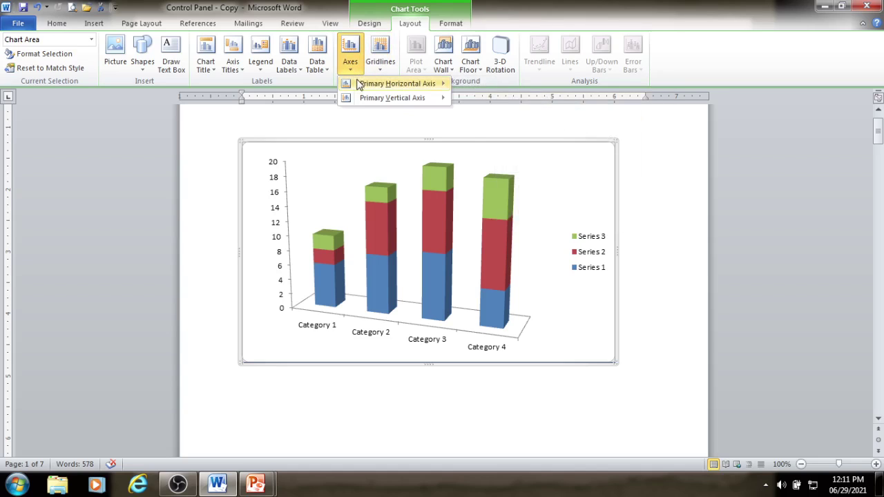
pyautogui.moveTo(360, 85)
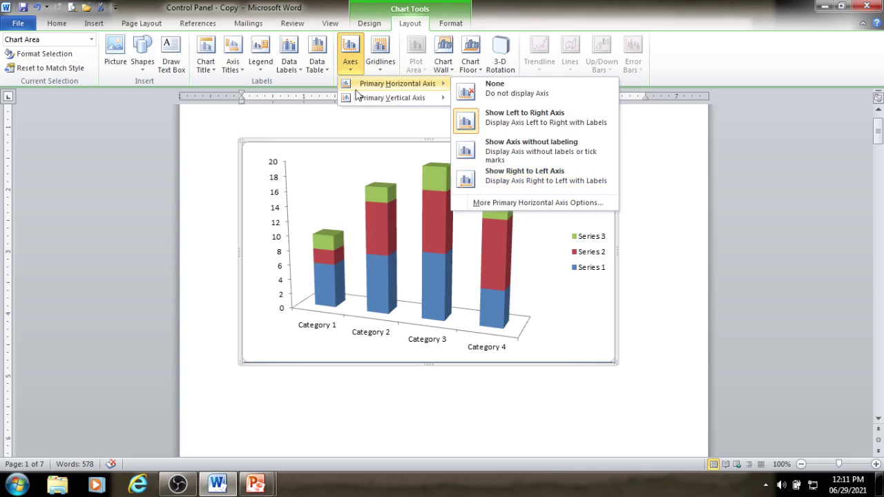
pyautogui.click(322, 72)
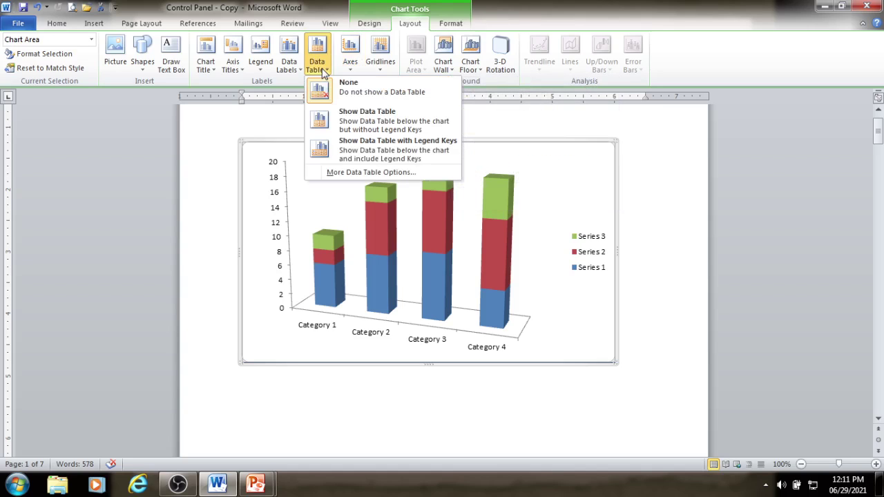
pyautogui.click(350, 124)
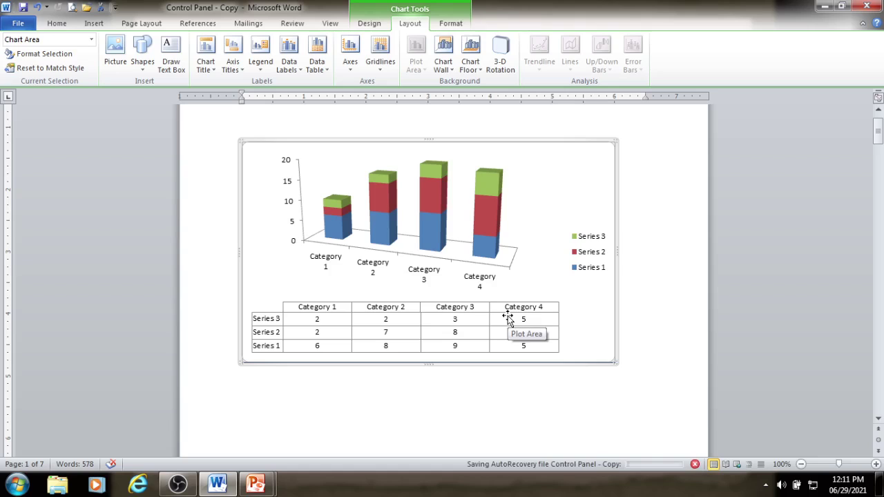
pyautogui.click(391, 316)
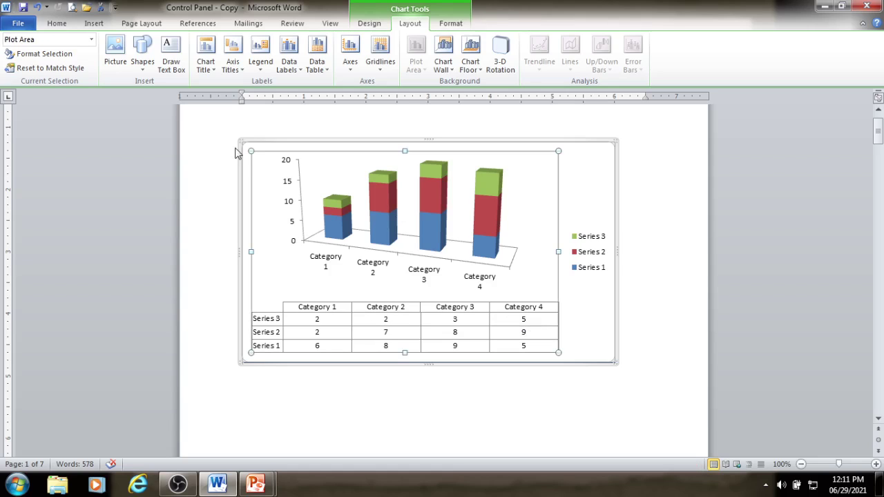
# - Show the data table with legend keys below the chart and delete the separate series legend
pyautogui.click(318, 66)
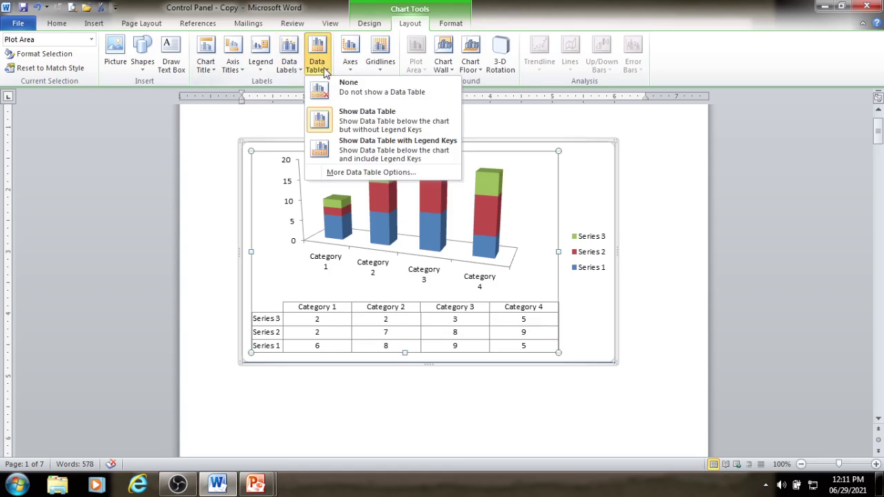
pyautogui.click(368, 151)
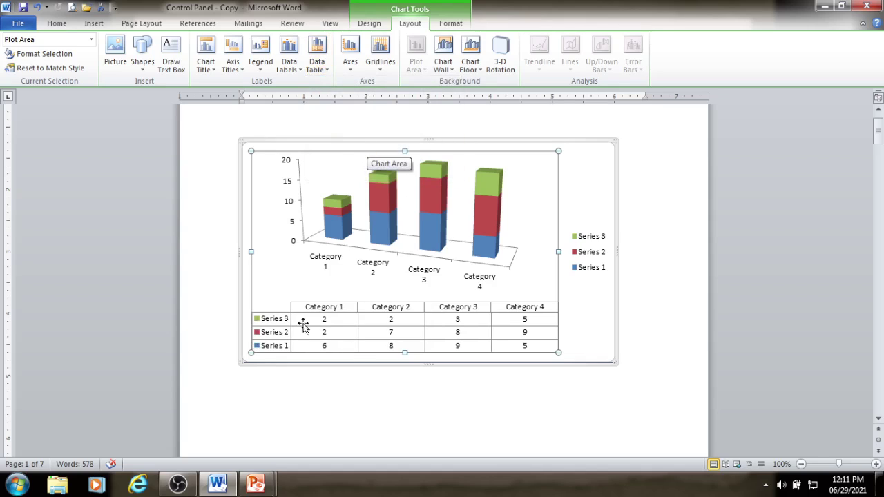
pyautogui.click(602, 255)
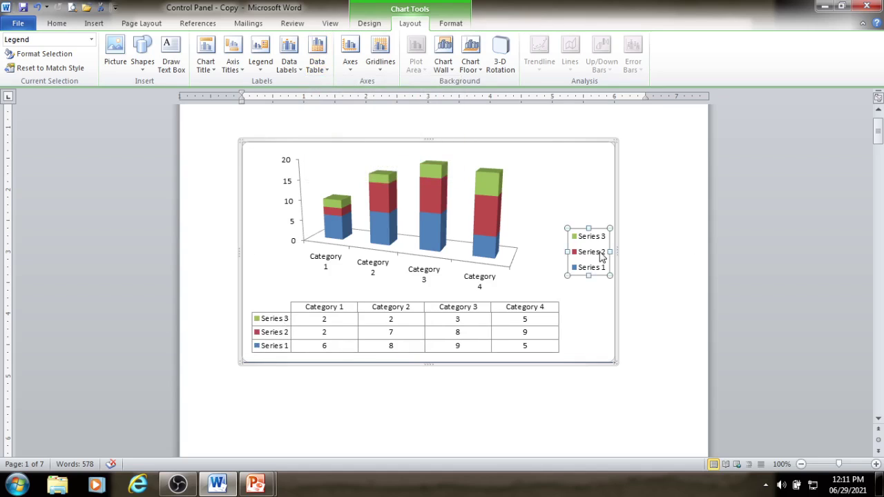
pyautogui.press('Delete')
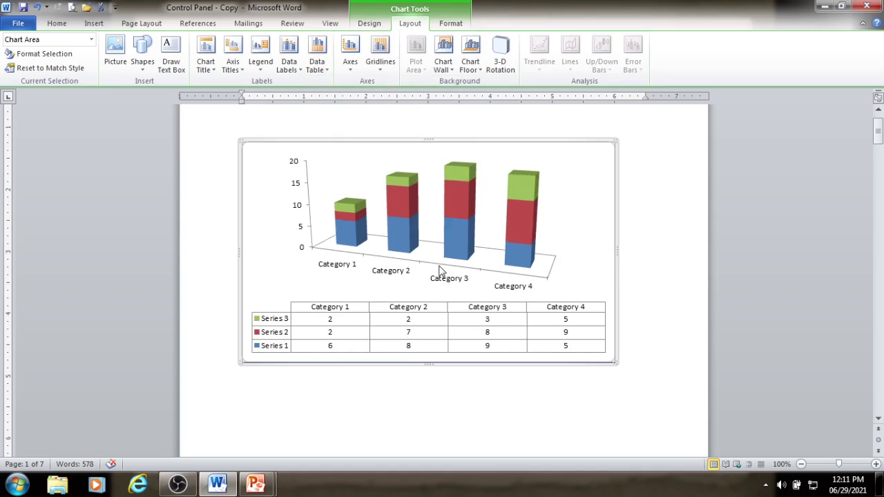
# - Add a primary horizontal axis title below the axis and move it between the category labels and the data table
pyautogui.click(232, 62)
pyautogui.moveTo(247, 84)
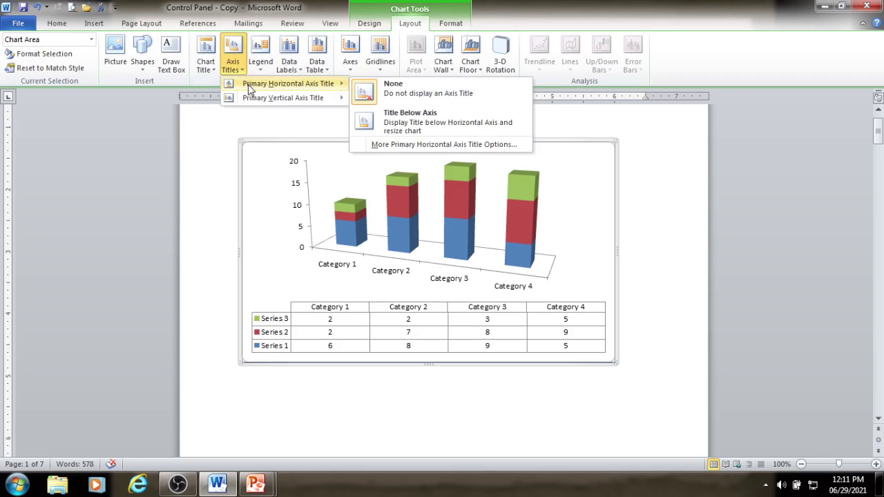
pyautogui.click(414, 123)
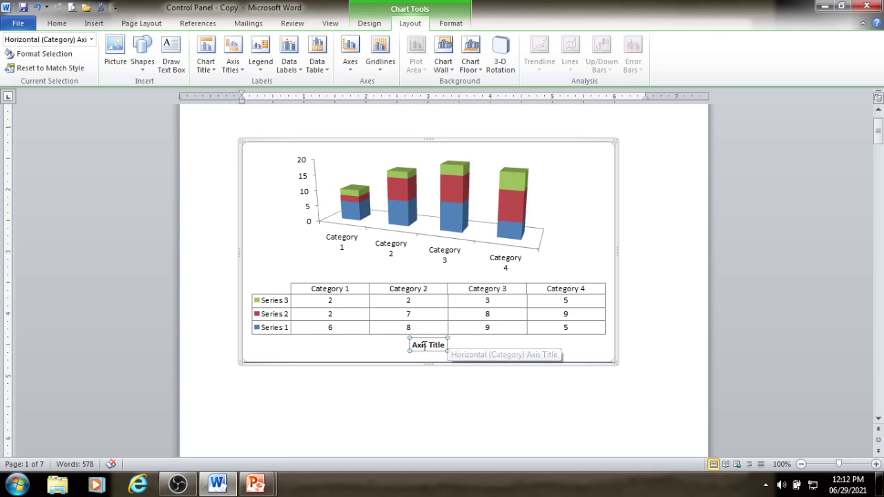
pyautogui.moveTo(420, 340); pyautogui.dragTo(426, 263)
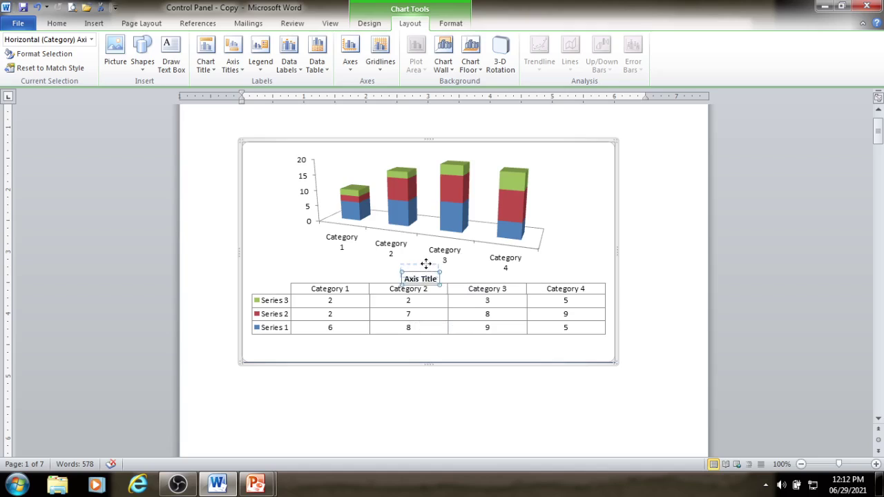
pyautogui.click(568, 265)
pyautogui.click(428, 270)
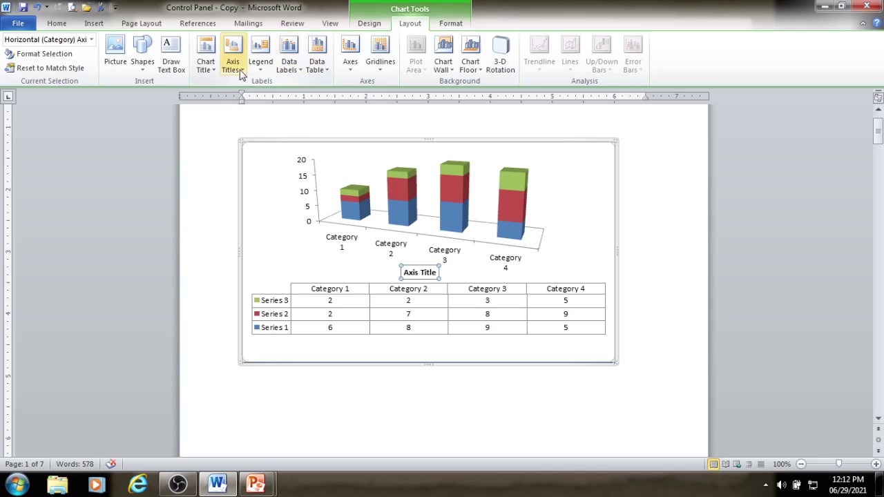
# - Add a primary vertical axis title with vertical text to the chart
pyautogui.click(288, 193)
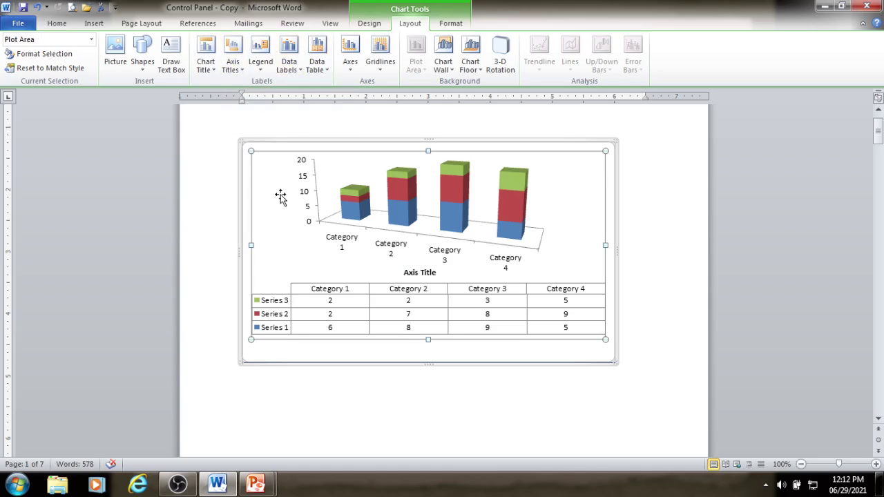
pyautogui.click(237, 67)
pyautogui.moveTo(272, 101)
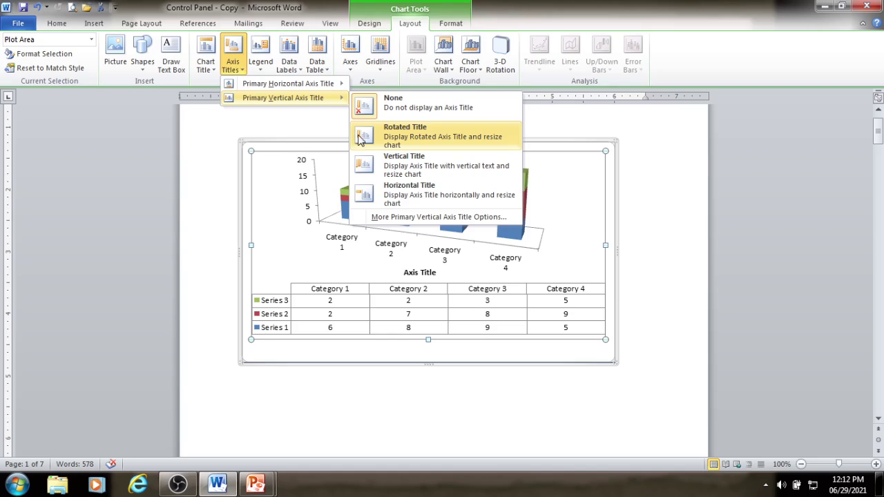
pyautogui.click(403, 168)
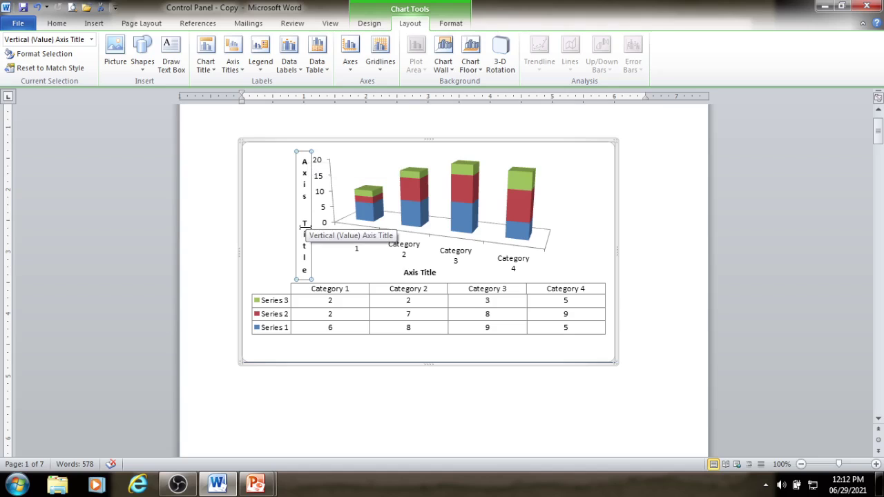
# - Add a chart title above the chart and enlarge the chart frame, mainly in height
pyautogui.click(239, 72)
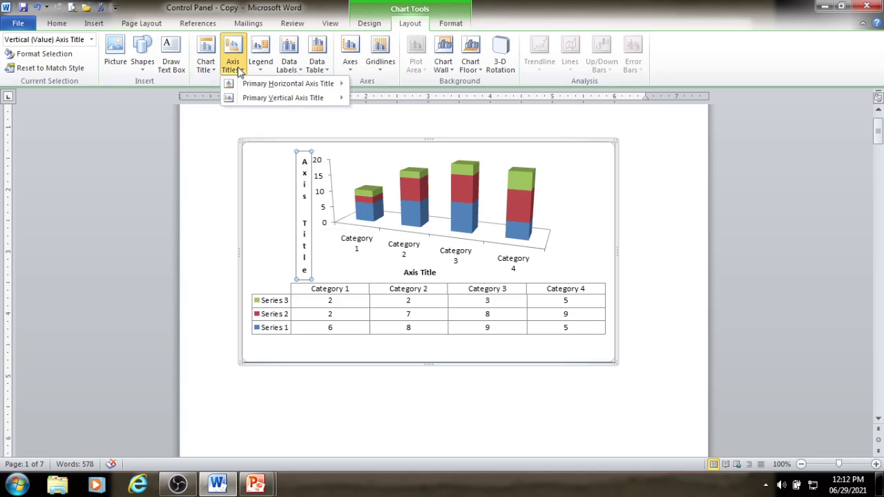
pyautogui.click(214, 68)
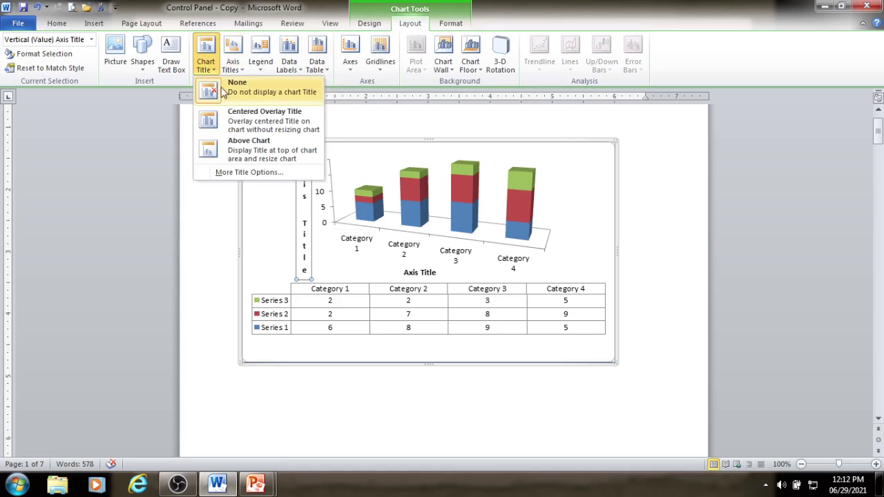
pyautogui.click(237, 150)
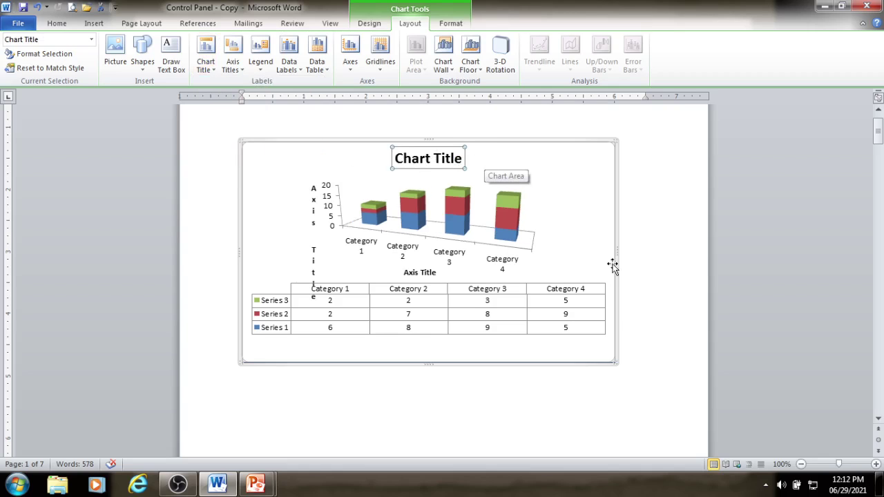
pyautogui.click(596, 364)
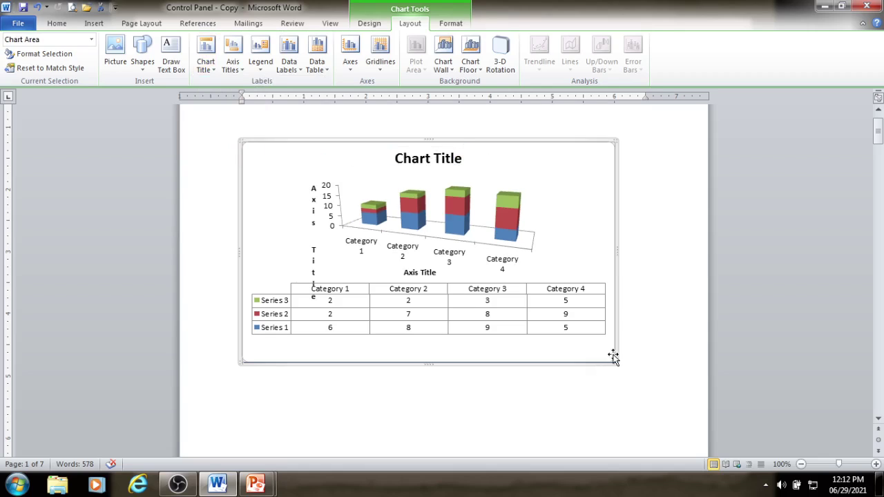
pyautogui.moveTo(614, 363); pyautogui.dragTo(636, 422)
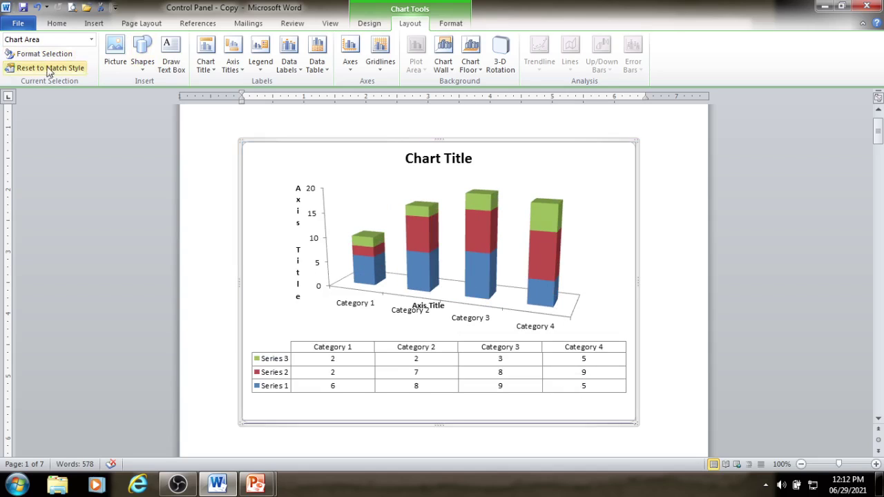
# - Insert a circle 1" high and 1" wide in the chart's upper-right corner
pyautogui.click(146, 67)
pyautogui.click(210, 96)
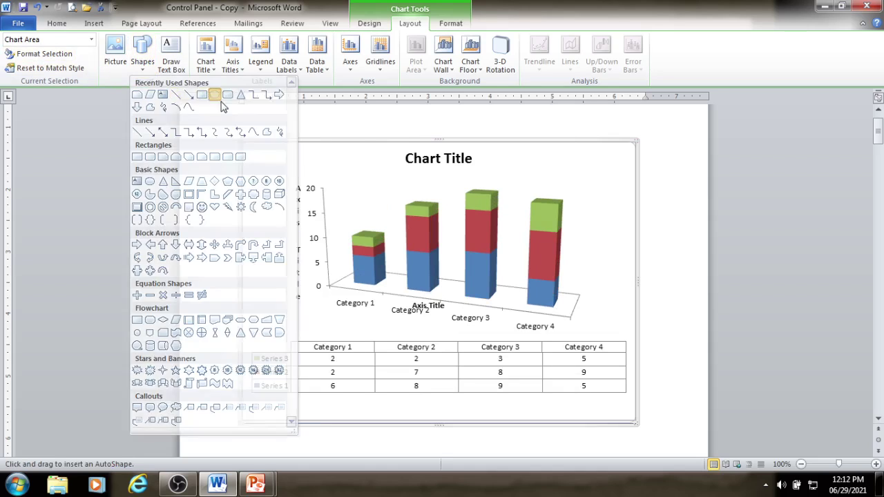
pyautogui.click(608, 161)
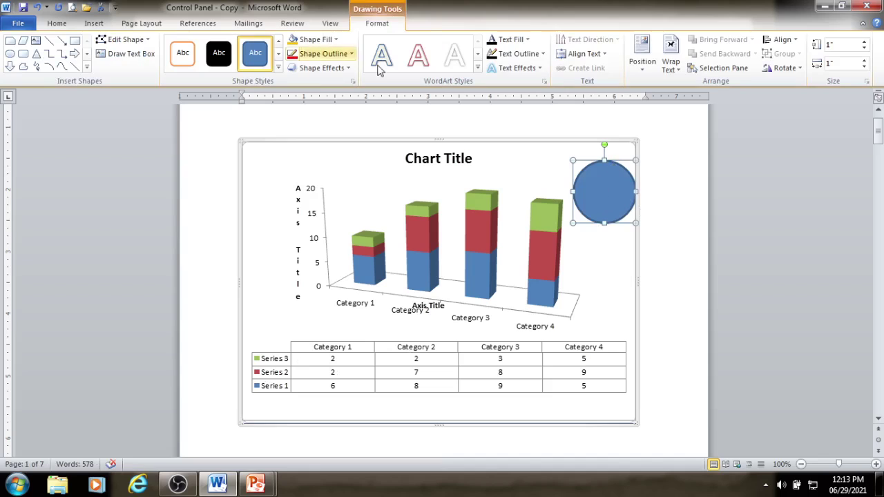
pyautogui.click(391, 158)
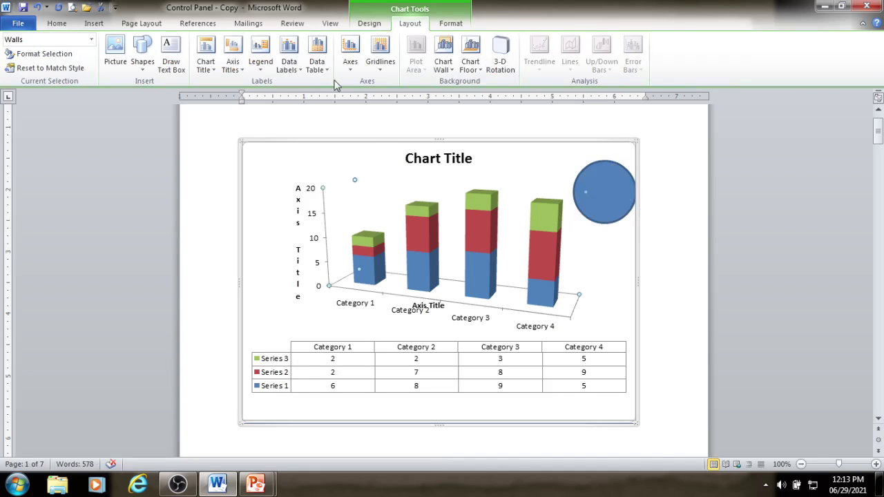
# - Review the chart area's 3-D rotation settings and close them without changes
pyautogui.click(396, 149)
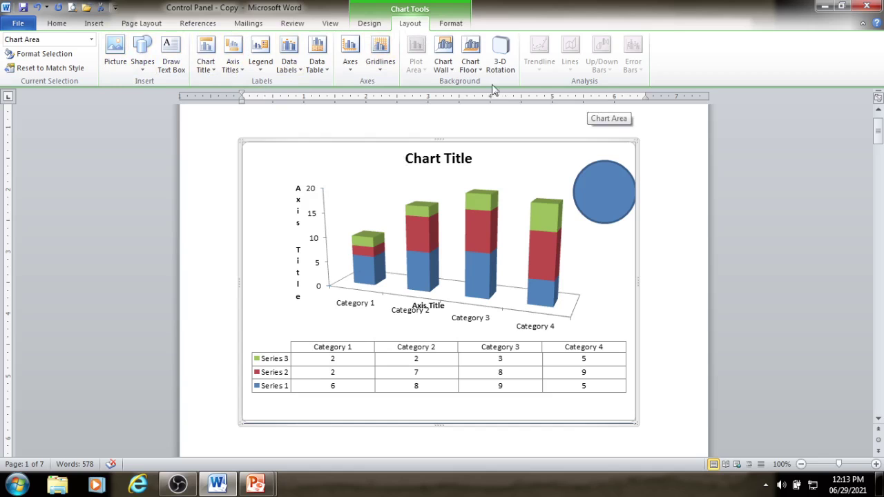
pyautogui.click(501, 66)
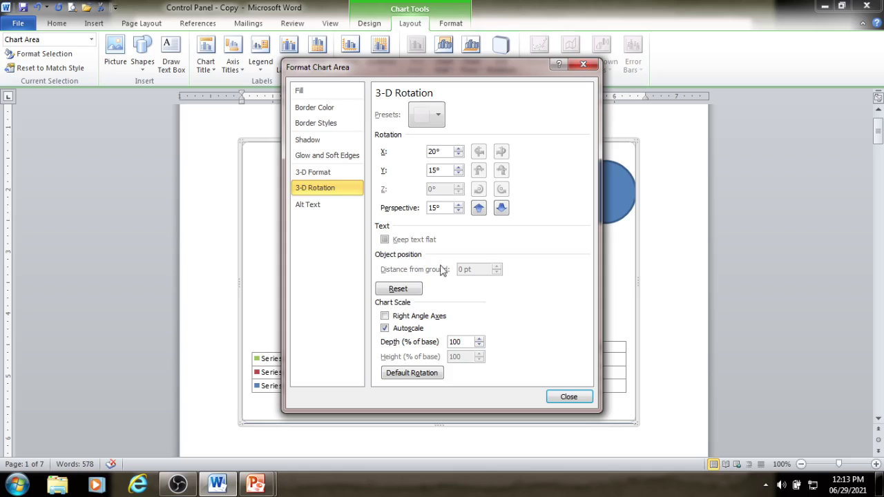
pyautogui.click(567, 395)
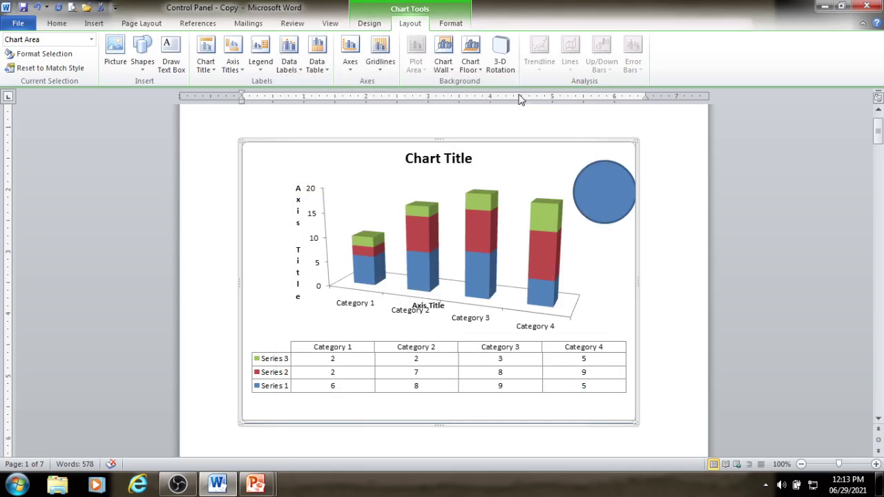
# - Show the chart floor and the chart wall with their default color fill
pyautogui.click(478, 69)
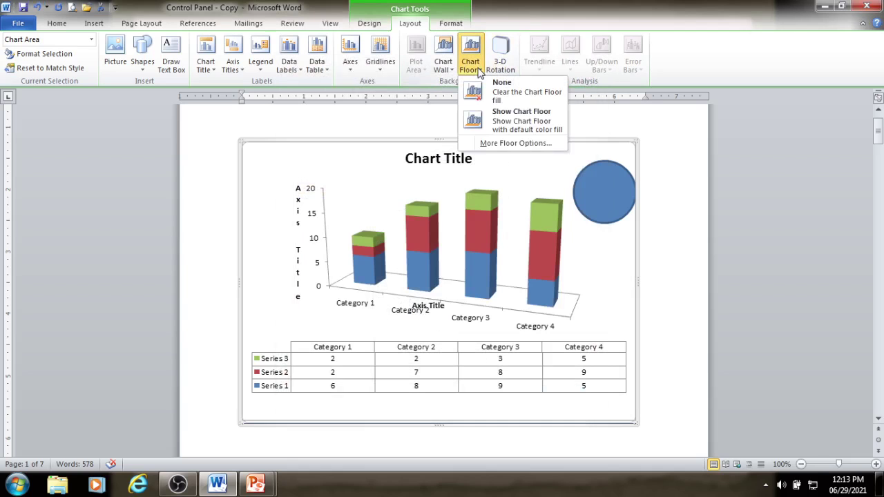
pyautogui.click(511, 122)
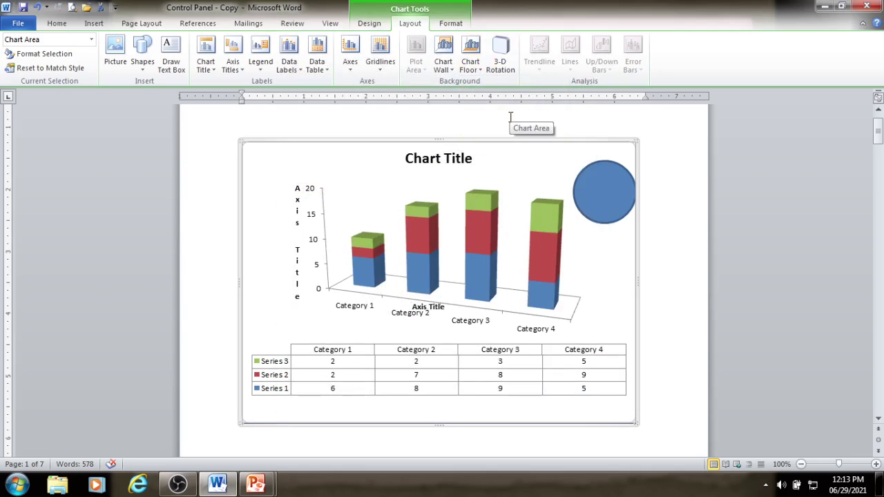
pyautogui.click(476, 68)
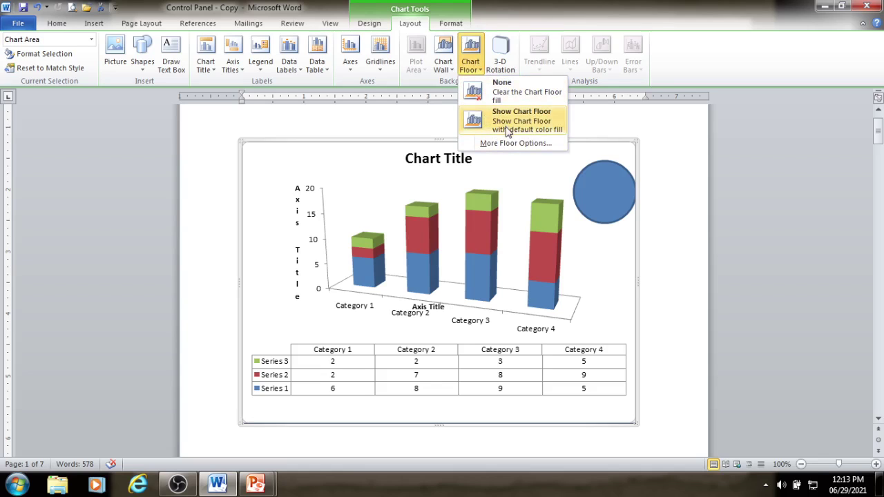
pyautogui.click(443, 66)
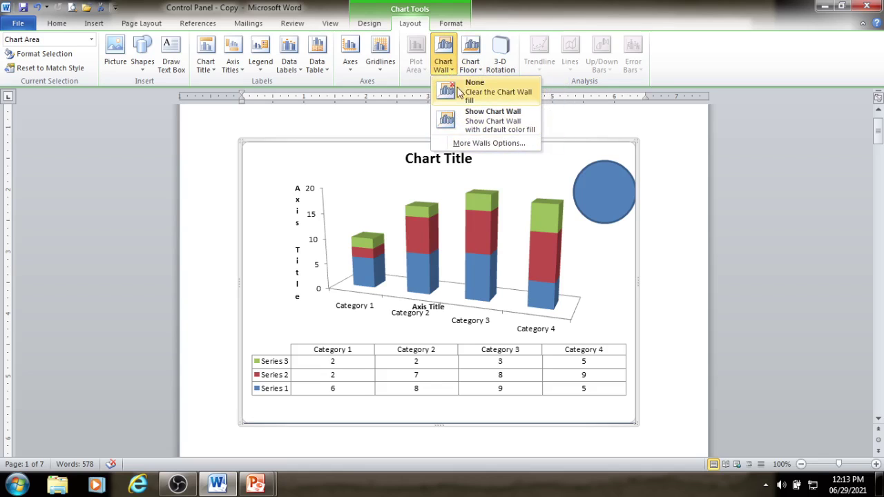
pyautogui.click(473, 126)
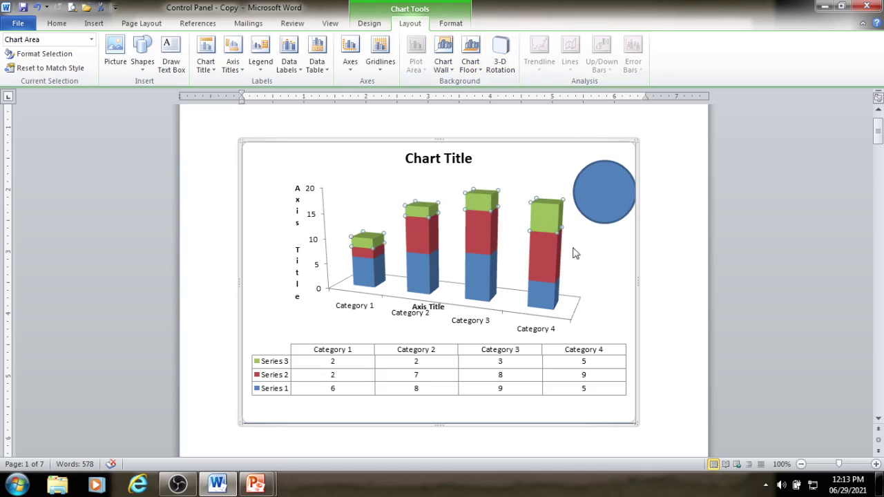
# - Apply the black and finally the red colored-outline shape style to the Series 3 columns
pyautogui.click(544, 288)
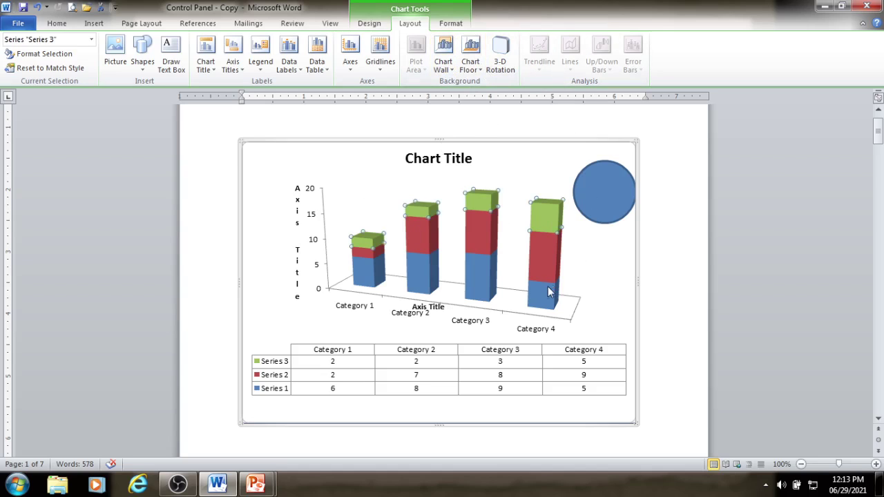
pyautogui.click(359, 251)
pyautogui.click(359, 241)
pyautogui.click(459, 25)
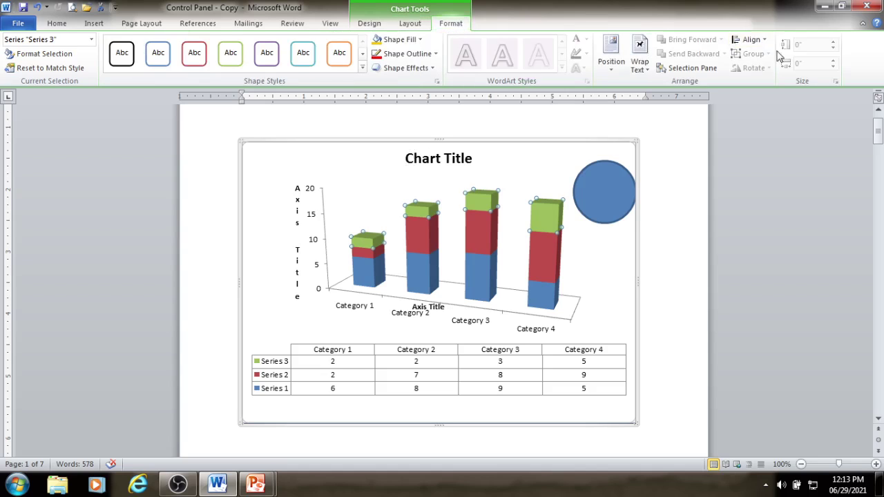
pyautogui.click(124, 56)
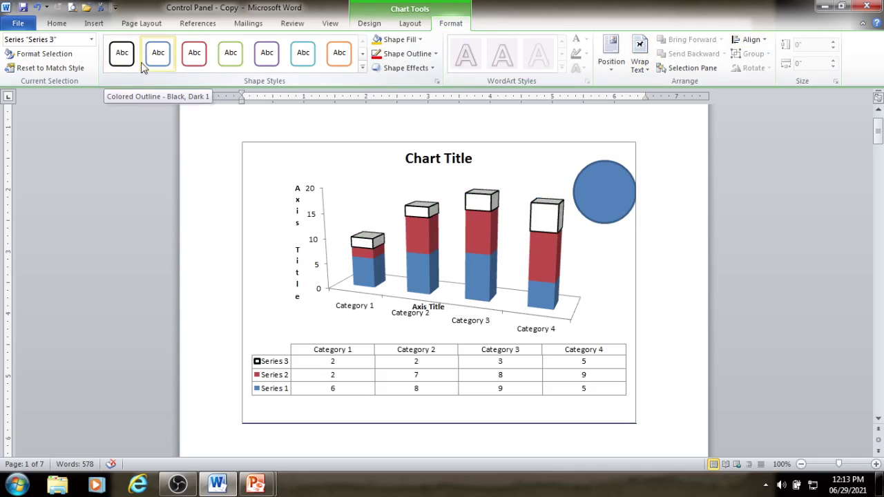
pyautogui.click(204, 63)
# - Format the Series 2 columns with the aqua colored-outline style, a red shape outline and a golden-yellow fill
pyautogui.click(462, 217)
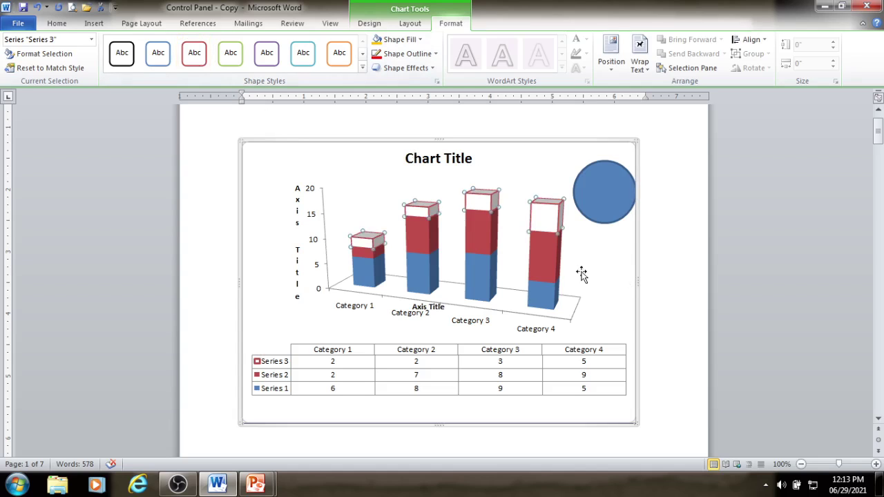
pyautogui.click(303, 53)
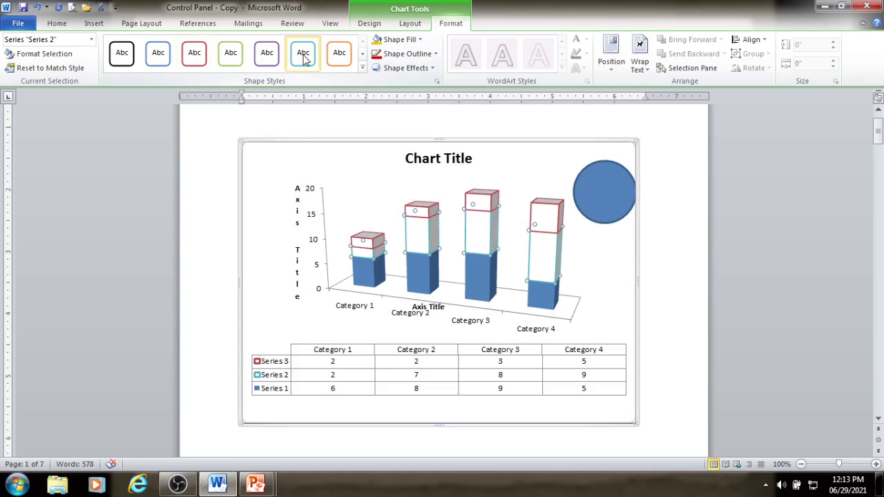
pyautogui.click(378, 59)
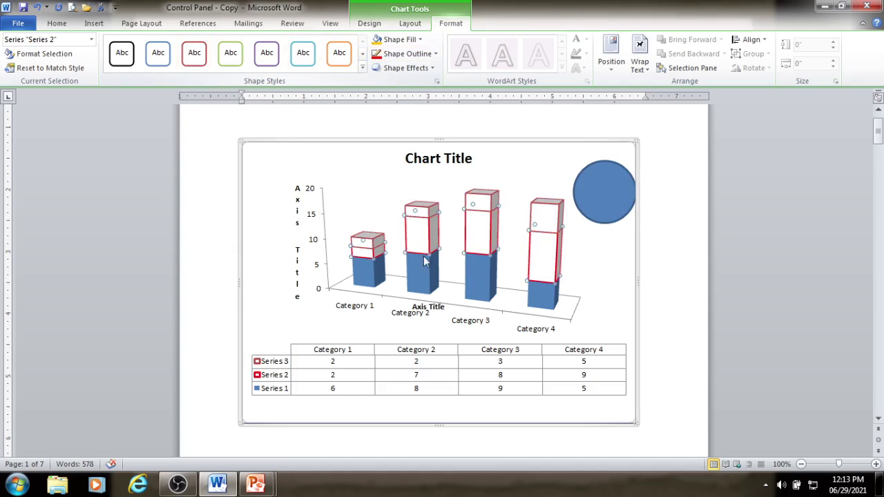
pyautogui.click(414, 40)
pyautogui.click(398, 134)
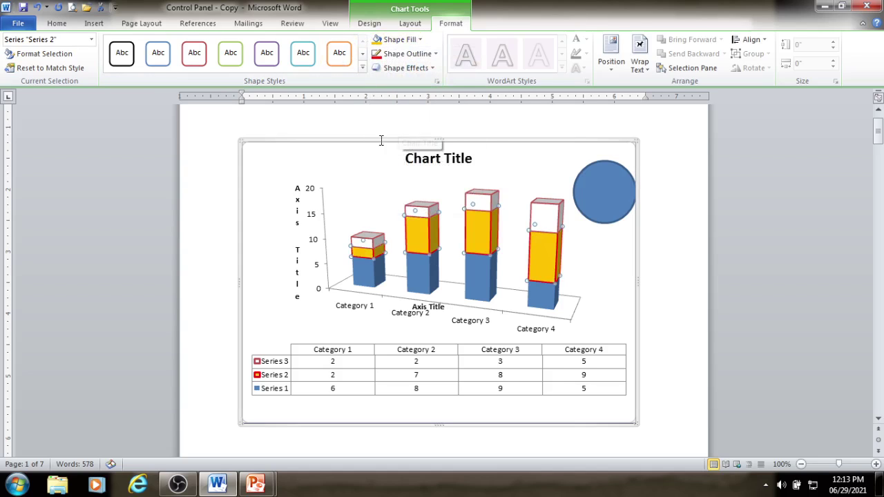